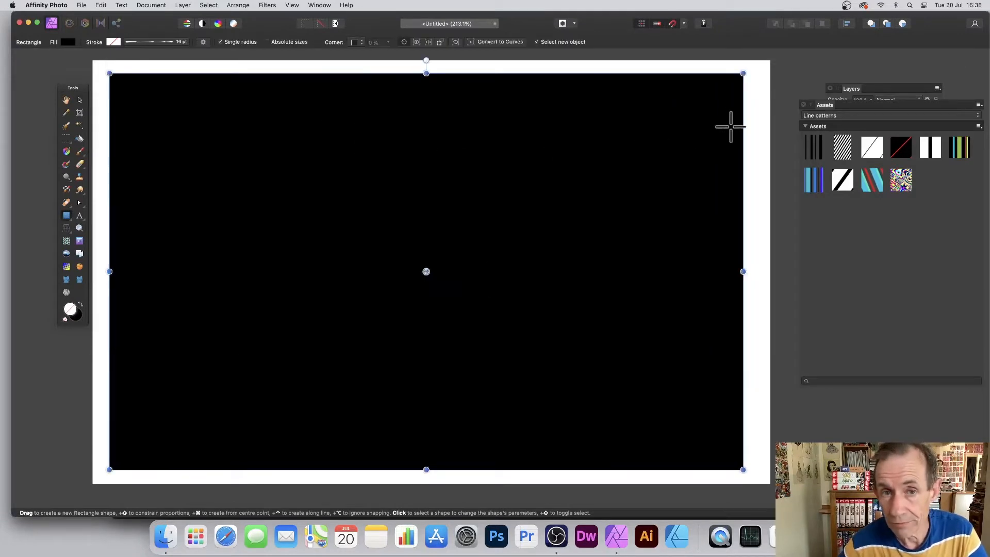
# Start a Halftone filter on the black rectangle with a Colour screen, Cosine dots and a cell size of about 221.45
pyautogui.click(265, 5)
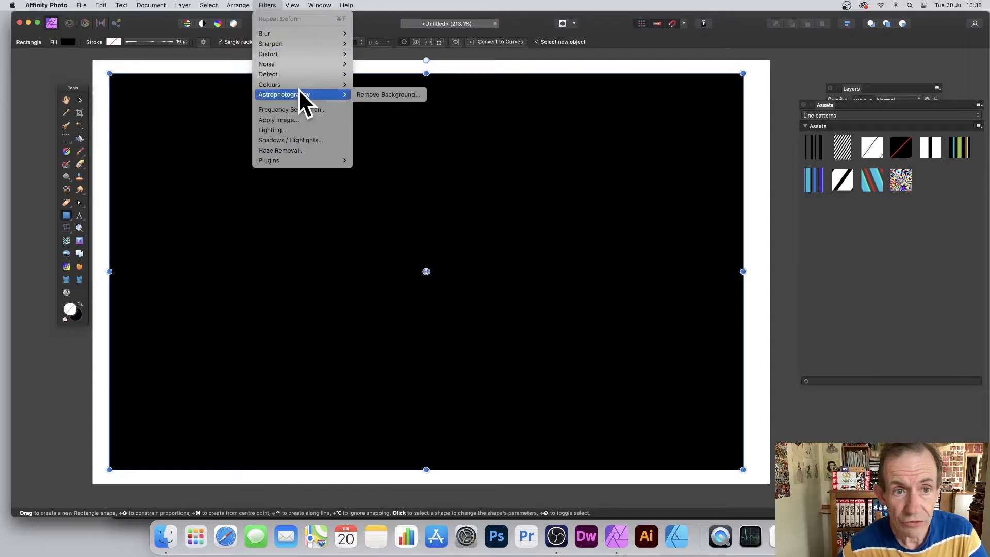
pyautogui.moveTo(299, 82)
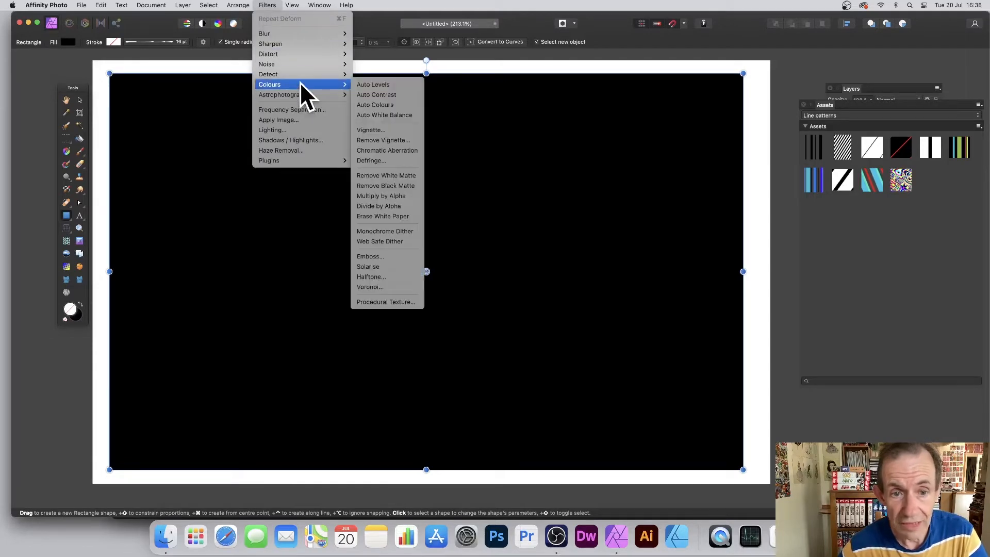
pyautogui.click(385, 277)
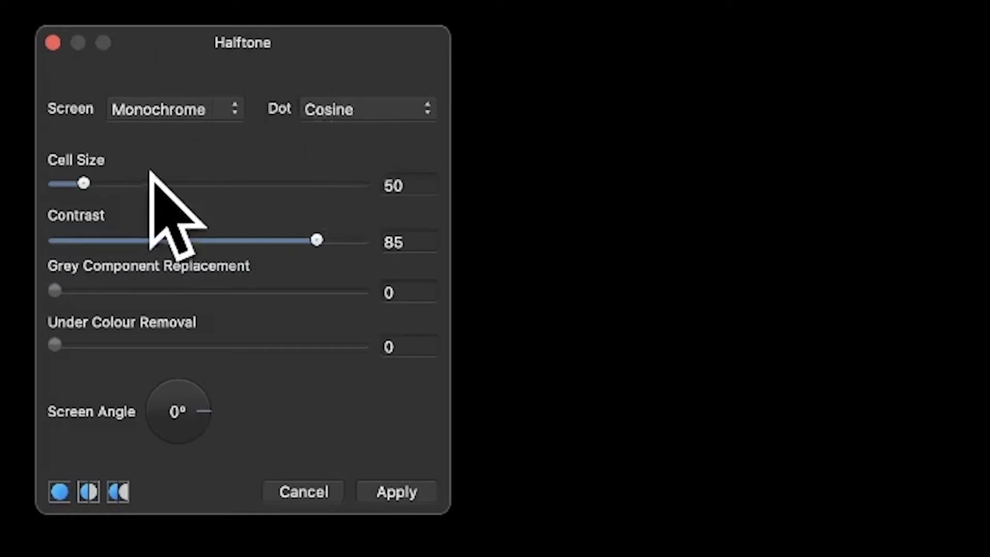
pyautogui.click(172, 114)
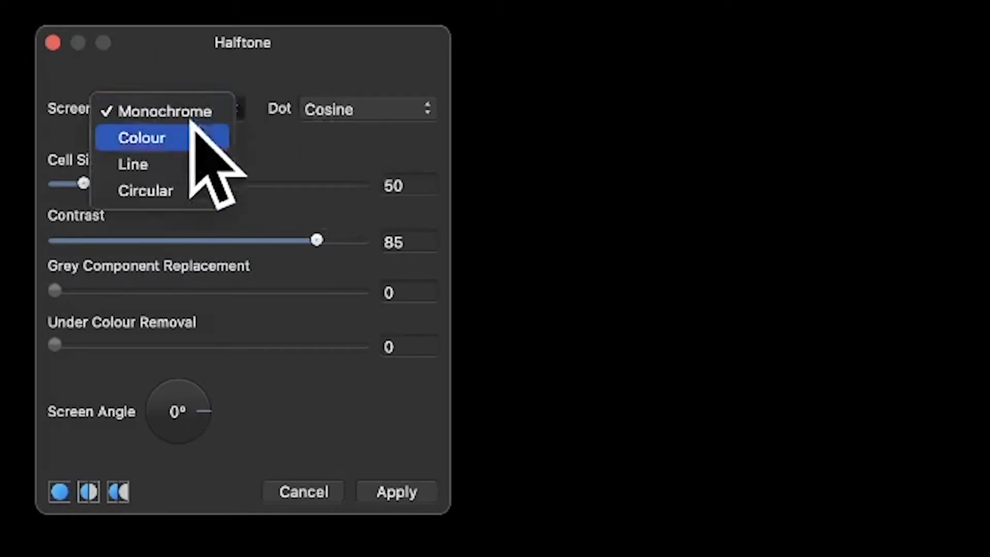
pyautogui.click(148, 138)
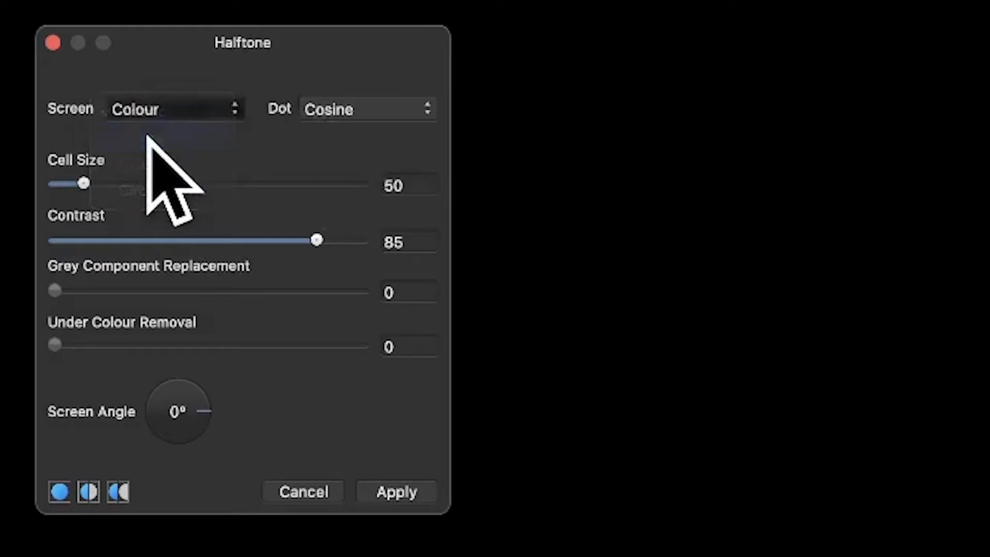
pyautogui.click(346, 110)
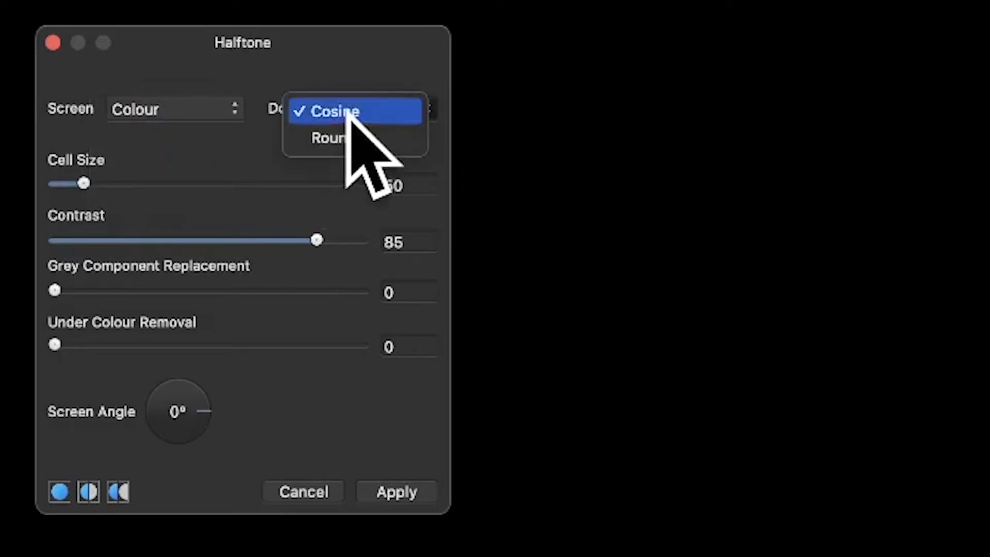
pyautogui.click(123, 184)
pyautogui.moveTo(124, 183); pyautogui.dragTo(189, 185)
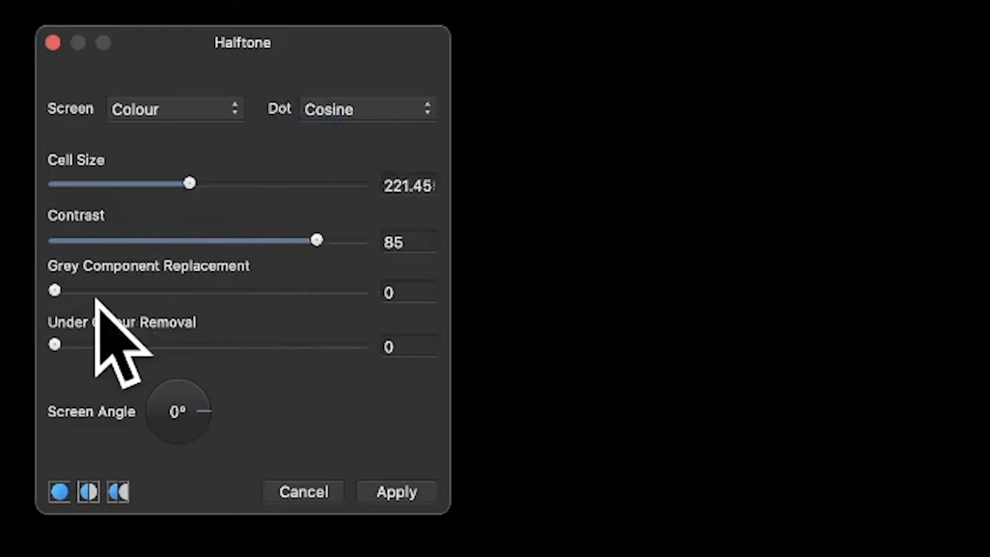
# Set the halftone's grey component replacement to about 41.452 and under colour removal to about 88.141, and apply the filter
pyautogui.moveTo(124, 291); pyautogui.dragTo(233, 291)
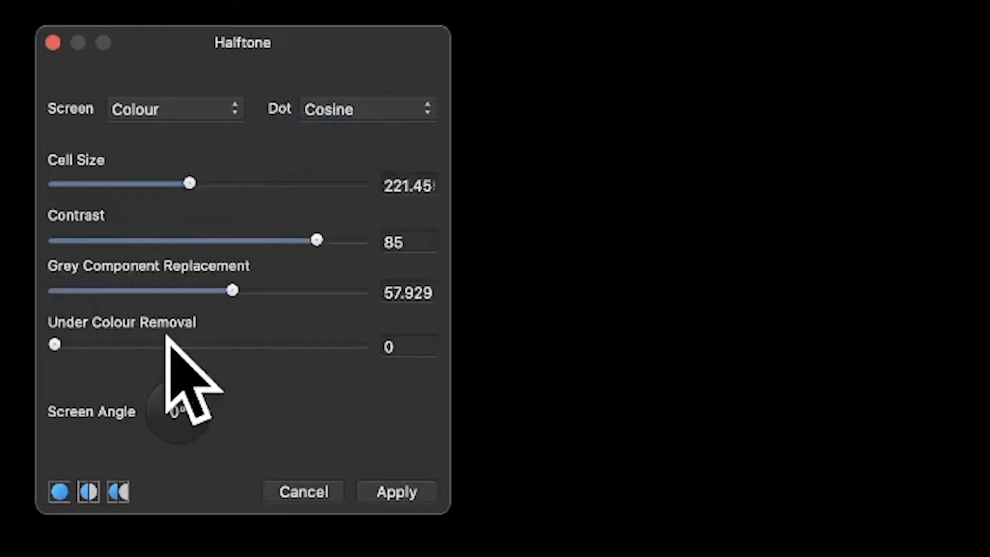
pyautogui.moveTo(178, 344); pyautogui.dragTo(271, 345)
pyautogui.moveTo(233, 290); pyautogui.dragTo(182, 291)
pyautogui.moveTo(271, 344); pyautogui.dragTo(325, 345)
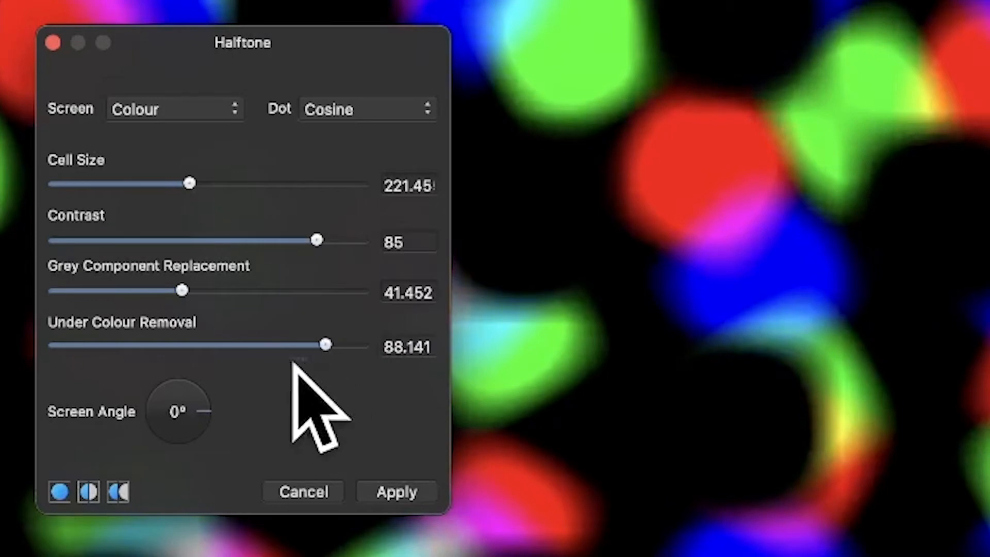
pyautogui.moveTo(195, 393); pyautogui.dragTo(219, 402)
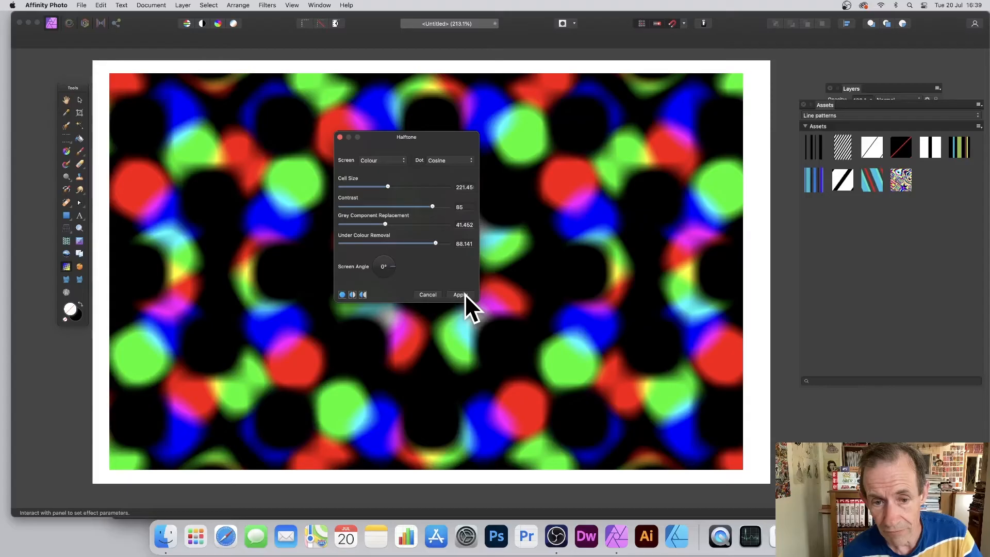
pyautogui.click(460, 295)
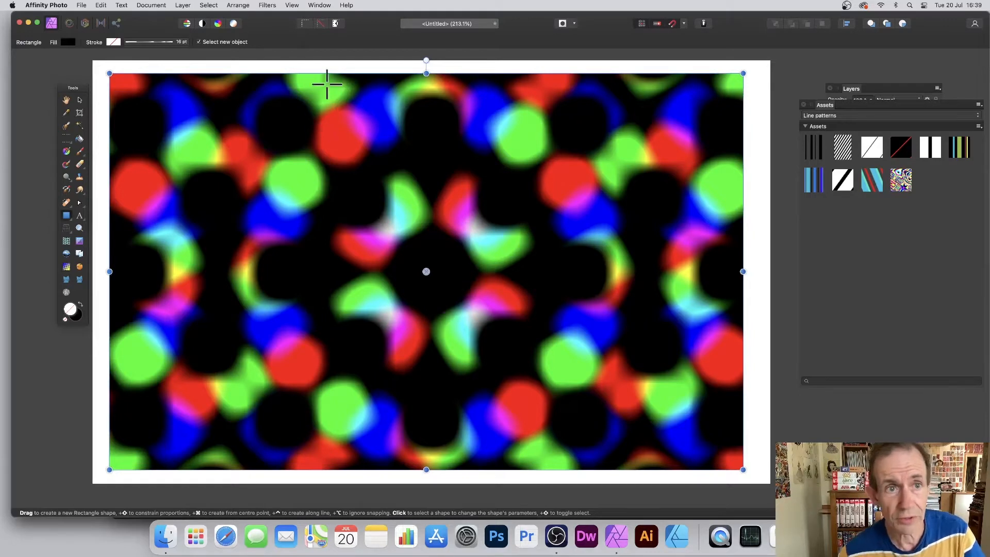
# Start an Emboss filter on the halftone pattern with a 100 px radius, 269% amount and 355° rotation
pyautogui.click(262, 5)
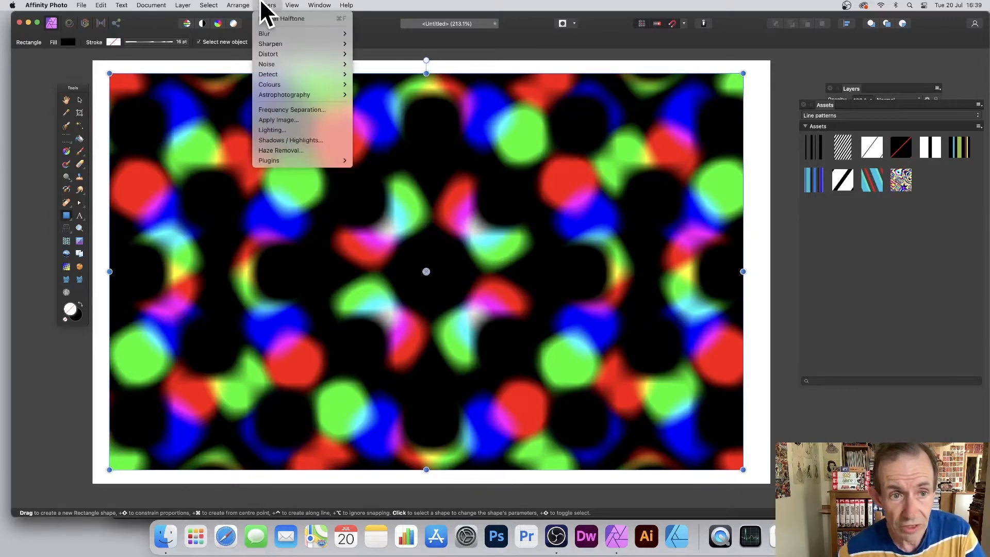
pyautogui.moveTo(269, 83)
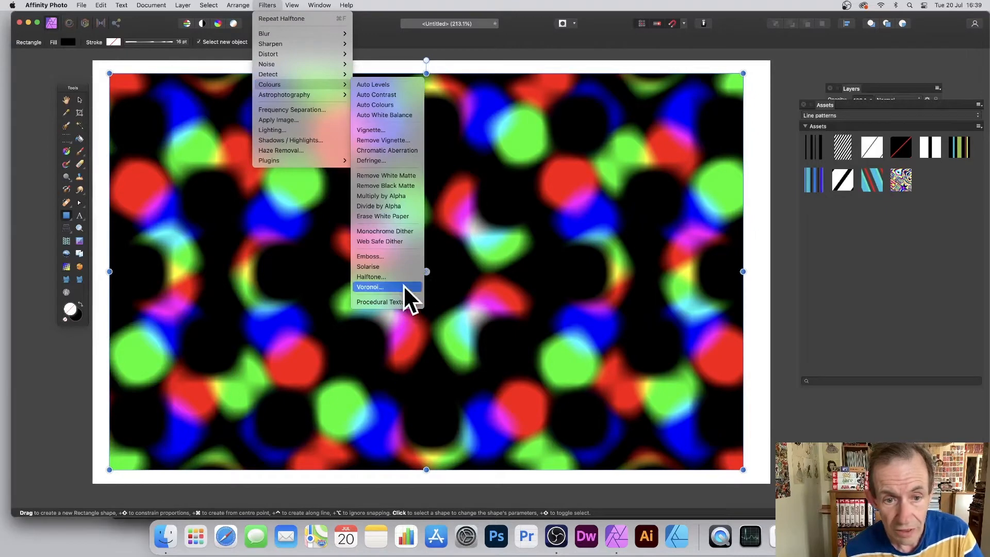
pyautogui.click(398, 258)
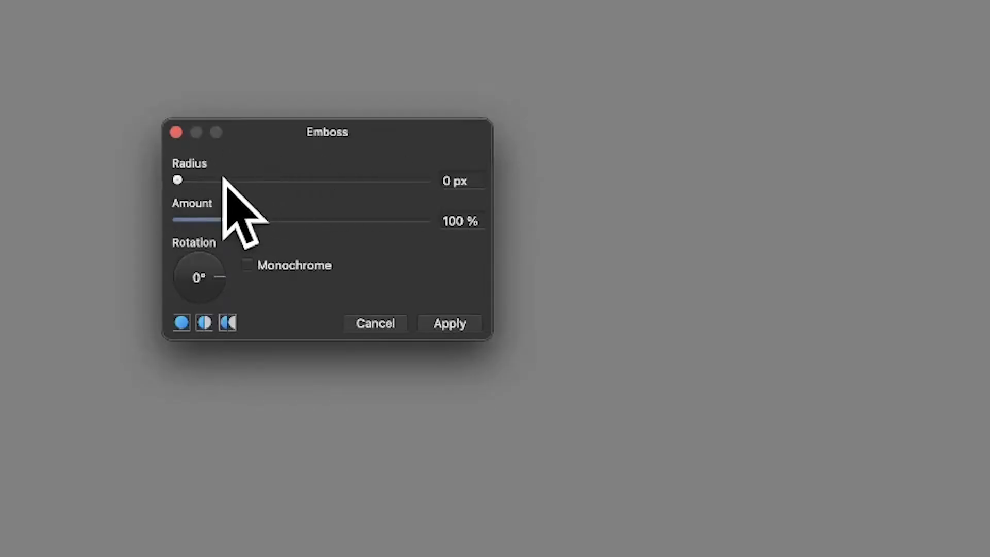
pyautogui.moveTo(210, 180); pyautogui.dragTo(473, 221)
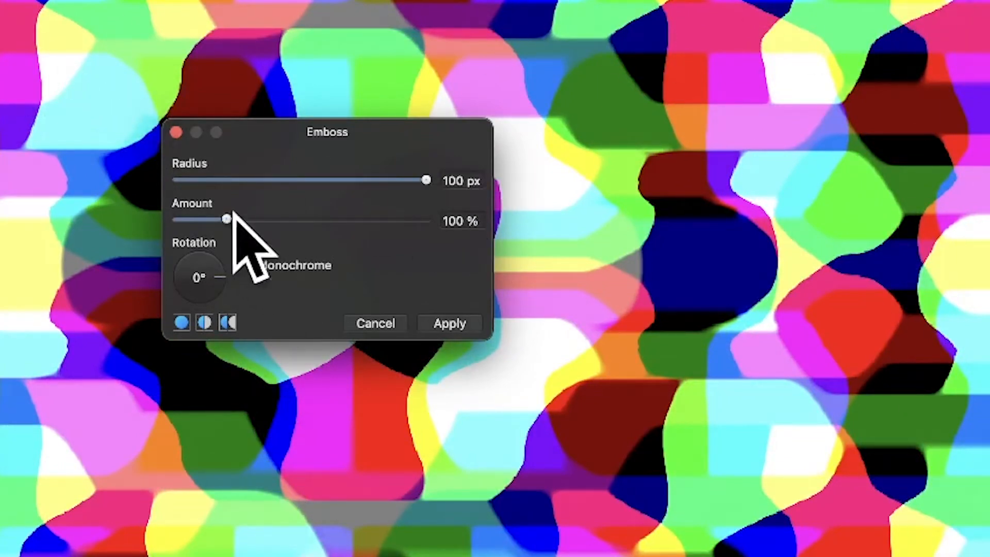
pyautogui.moveTo(227, 219); pyautogui.dragTo(311, 235)
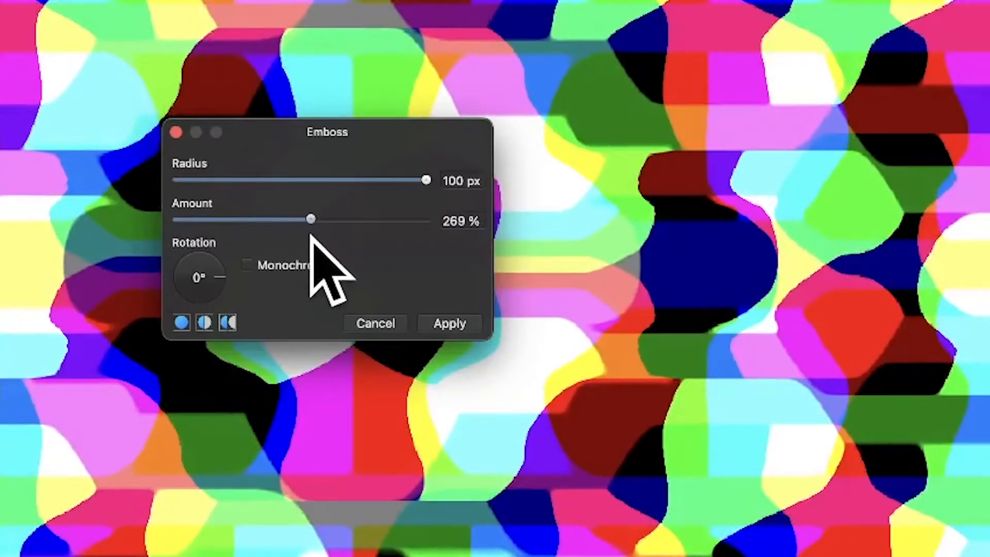
pyautogui.moveTo(212, 274); pyautogui.dragTo(236, 246)
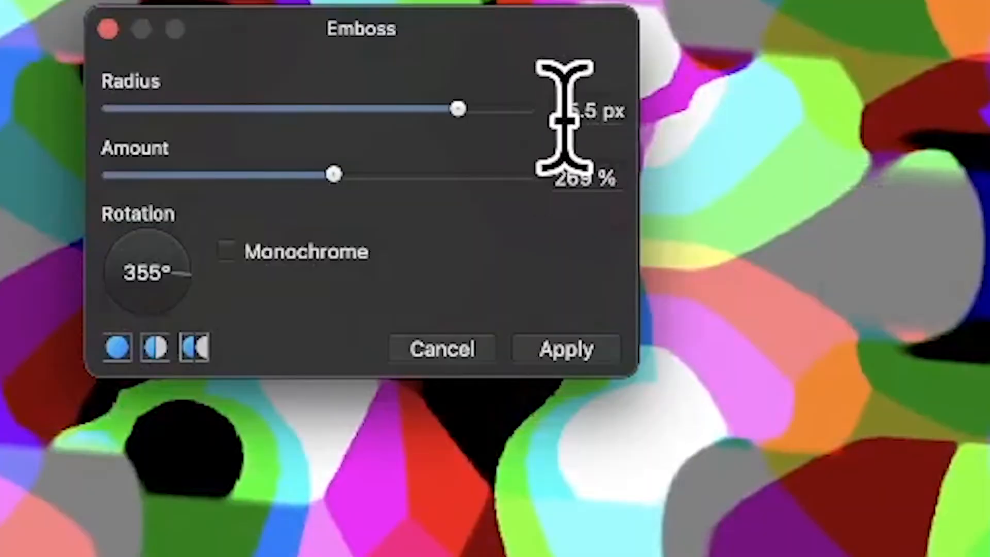
# Try an emboss radius of 200 px, set it to 300 px and apply the filter
pyautogui.moveTo(552, 124); pyautogui.dragTo(651, 122)
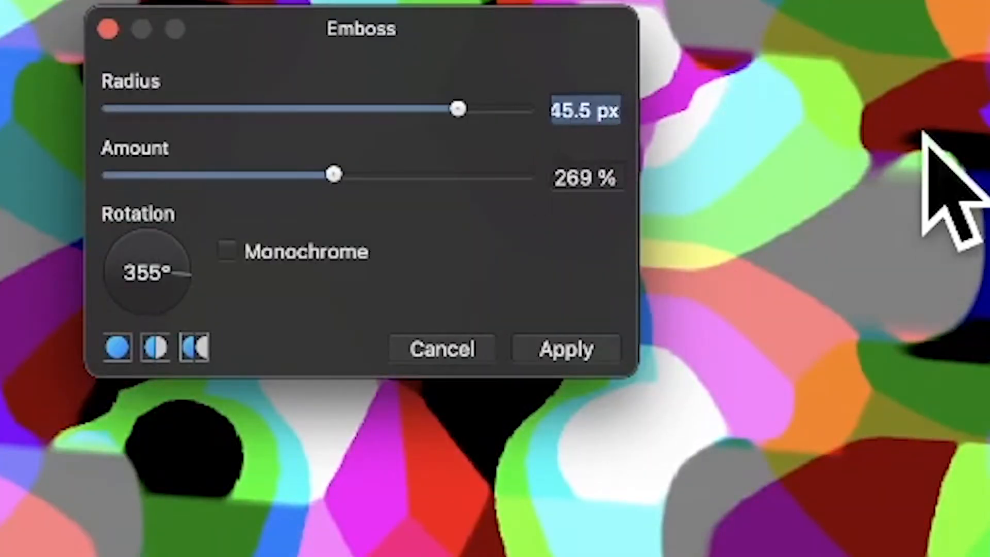
pyautogui.write('200')
pyautogui.press('Tab')
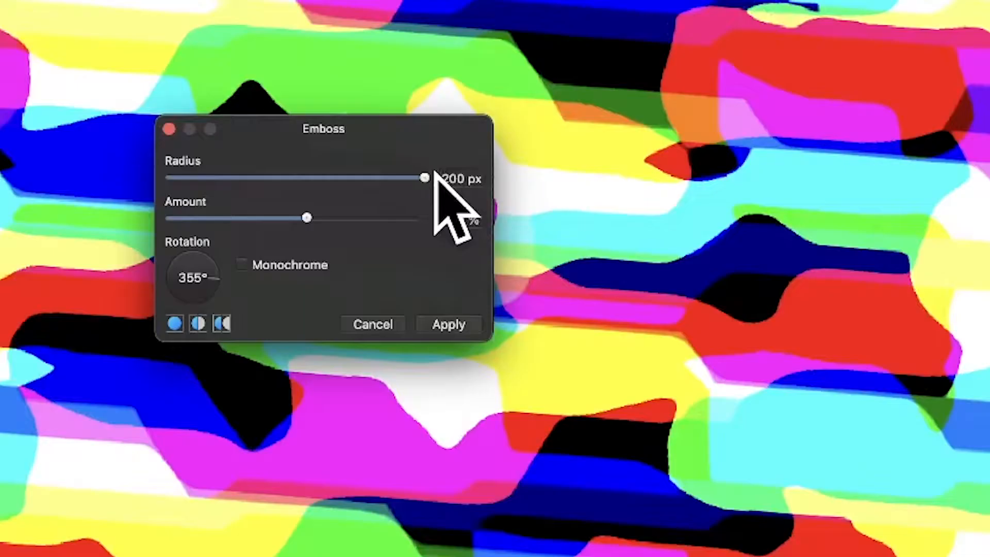
pyautogui.click(477, 235)
pyautogui.write('300')
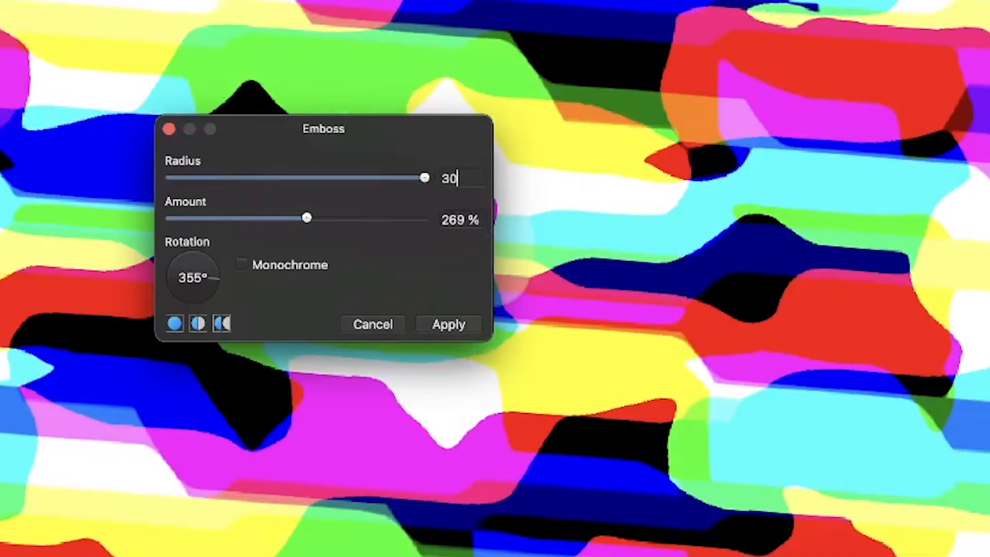
pyautogui.press('Tab')
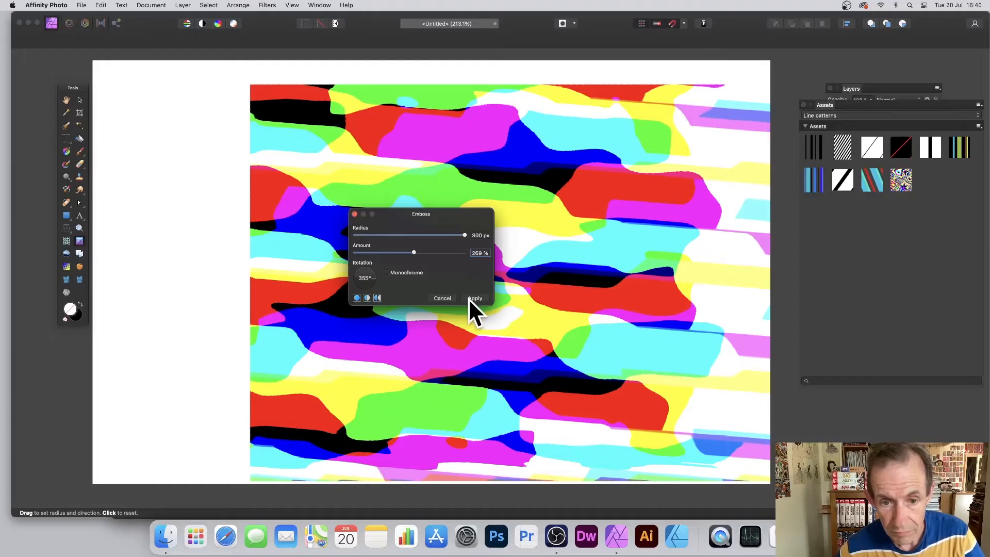
pyautogui.click(475, 298)
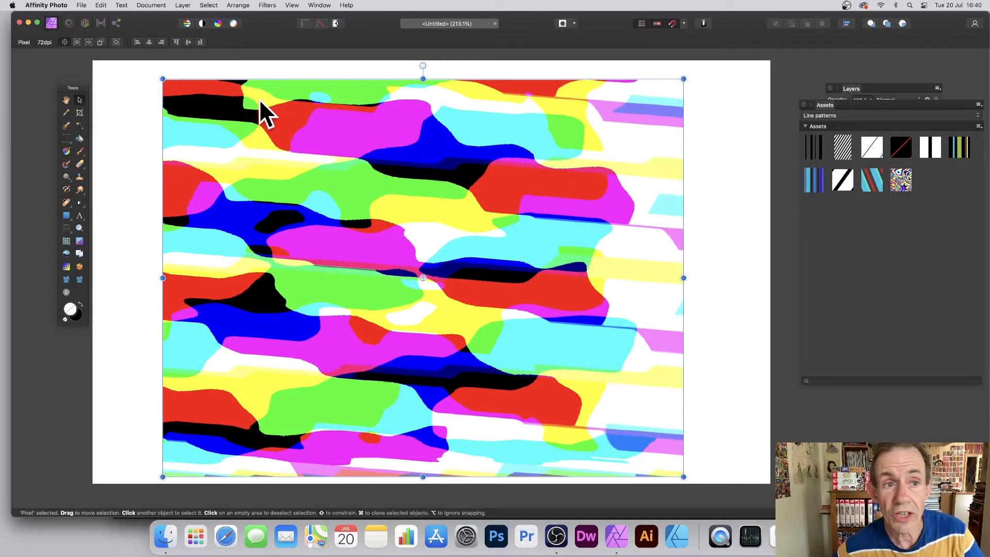
# Create a mirrored pattern layer from the embossed artwork and shrink its tile to about 93 dpi from the upper-left corner
pyautogui.click(183, 5)
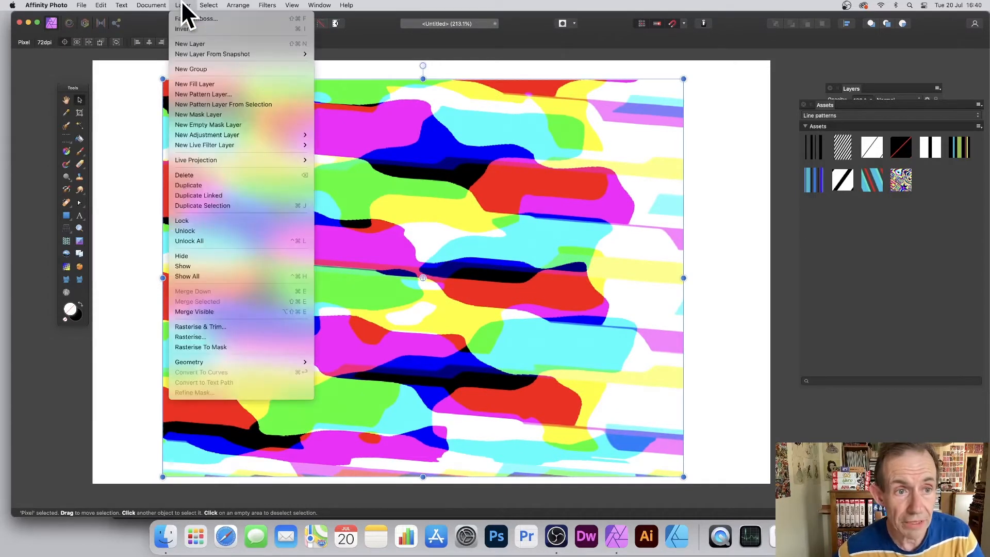
pyautogui.click(201, 103)
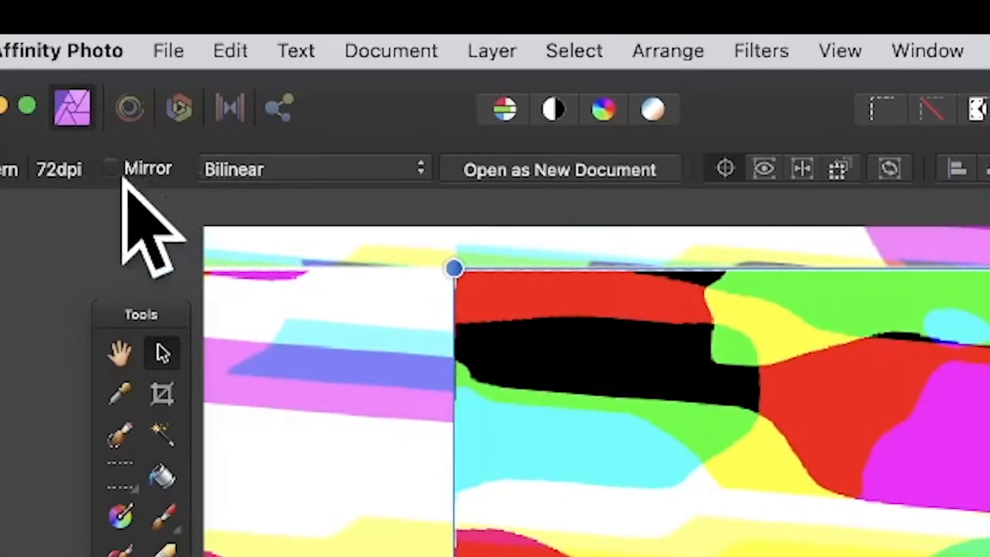
pyautogui.click(111, 168)
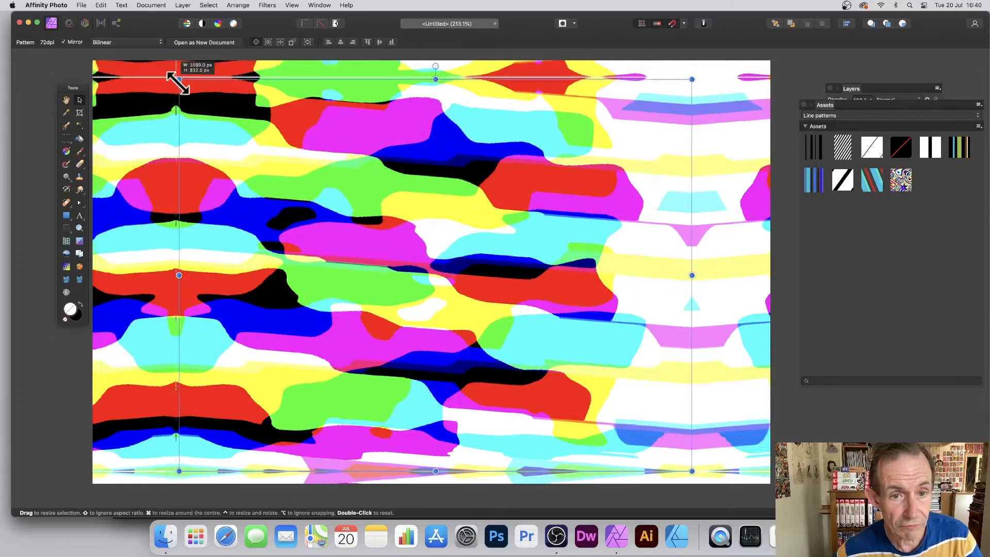
pyautogui.moveTo(178, 81); pyautogui.dragTo(259, 202)
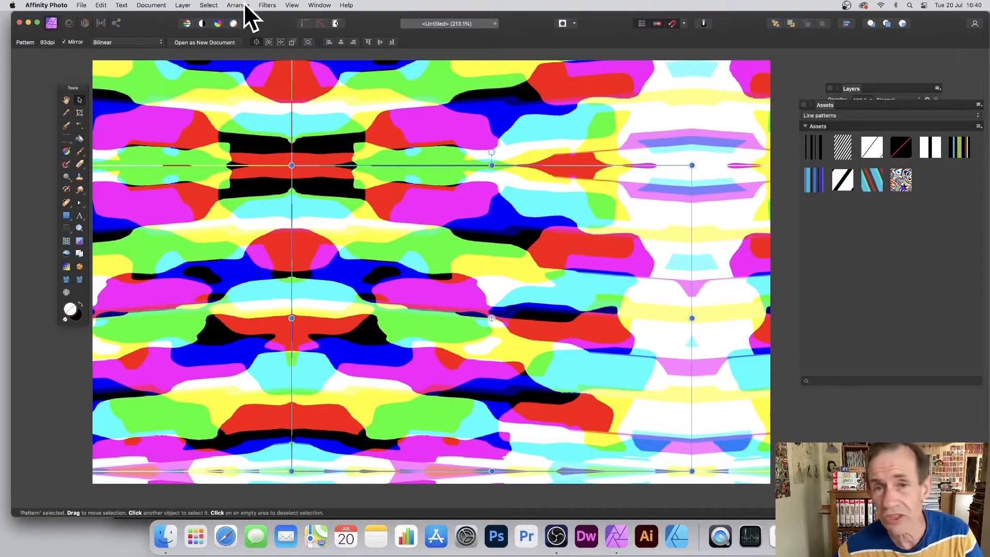
# Start the Deform filter on the pattern layer and place five control points across the central area of the design
pyautogui.click(268, 5)
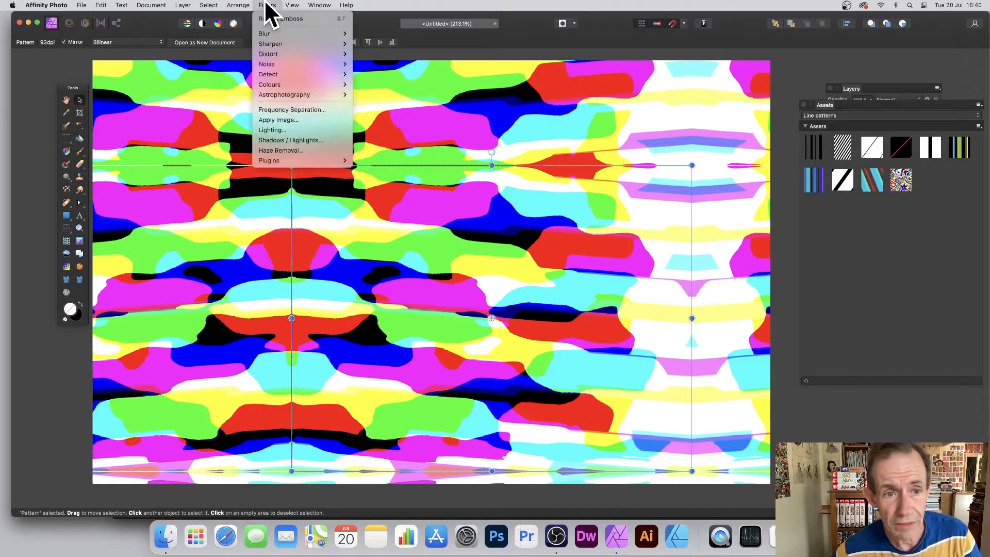
pyautogui.moveTo(270, 55)
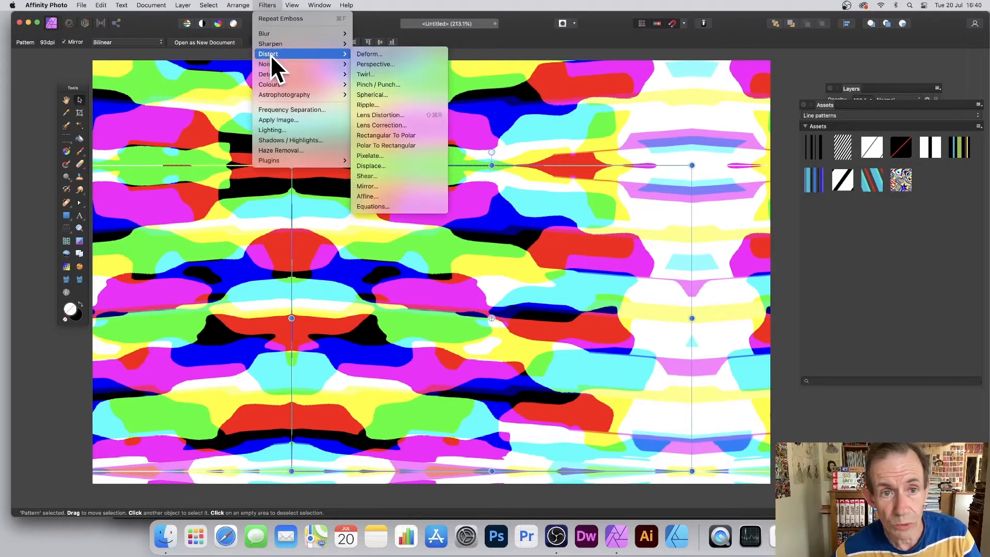
pyautogui.click(385, 54)
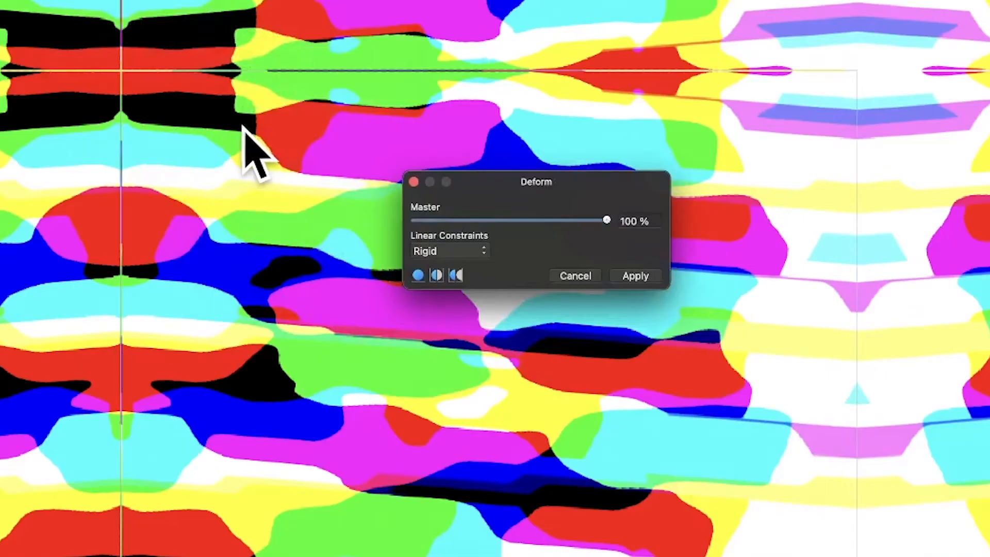
pyautogui.click(528, 98)
pyautogui.click(249, 374)
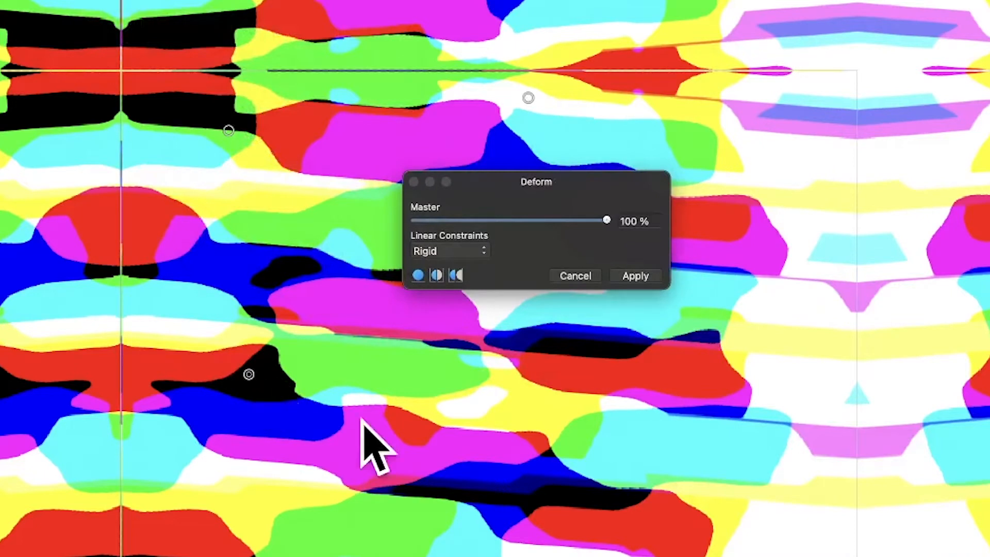
pyautogui.click(573, 447)
pyautogui.click(433, 355)
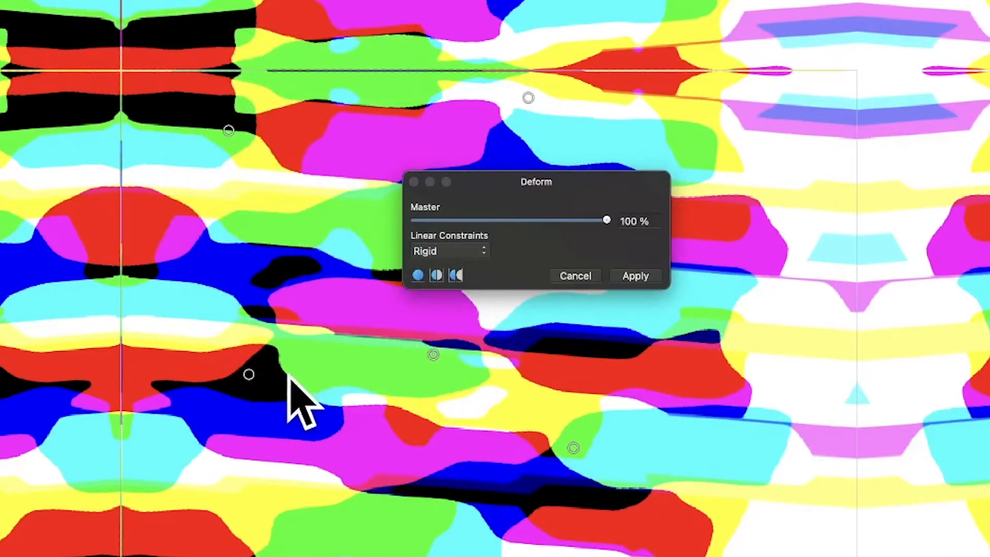
# Set the deform's linear constraints to Similarity, then pull the lower-left control point upward and the lower-right one across toward the centre-left
pyautogui.click(442, 249)
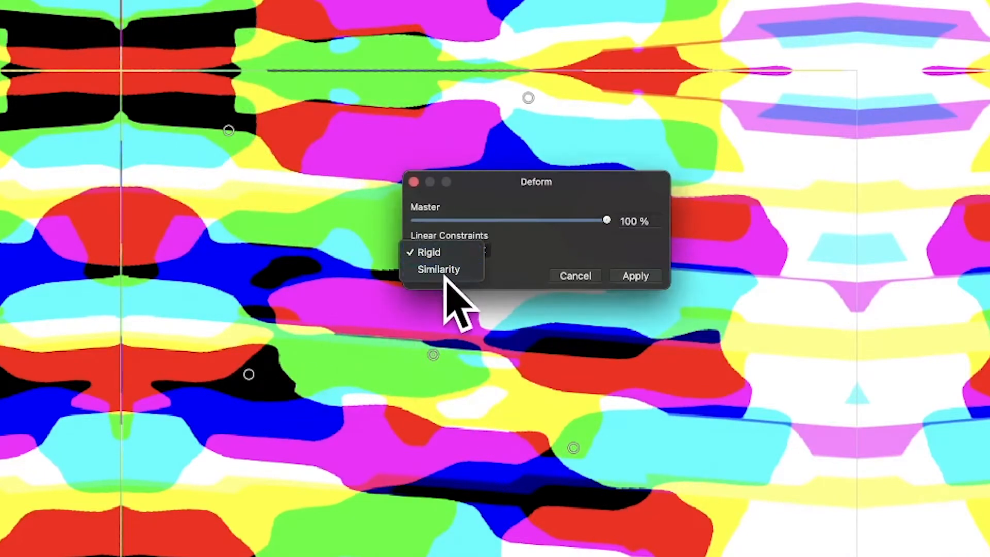
pyautogui.click(453, 276)
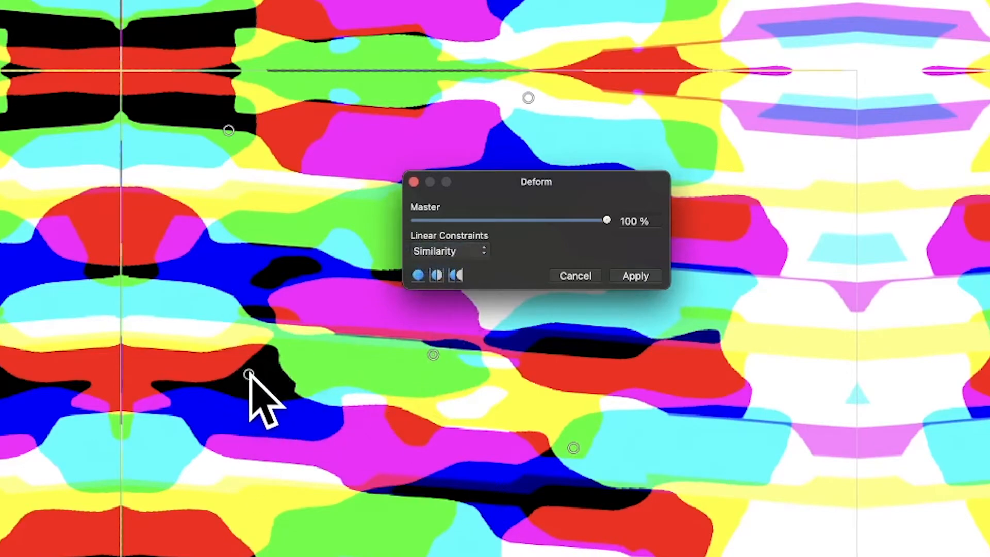
pyautogui.moveTo(249, 374); pyautogui.dragTo(274, 155)
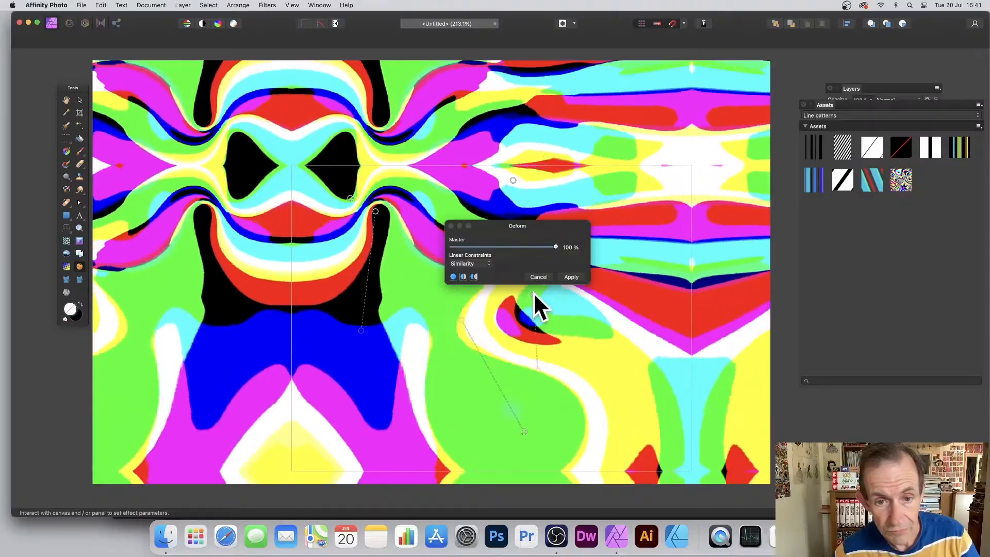
pyautogui.moveTo(532, 294); pyautogui.dragTo(364, 311)
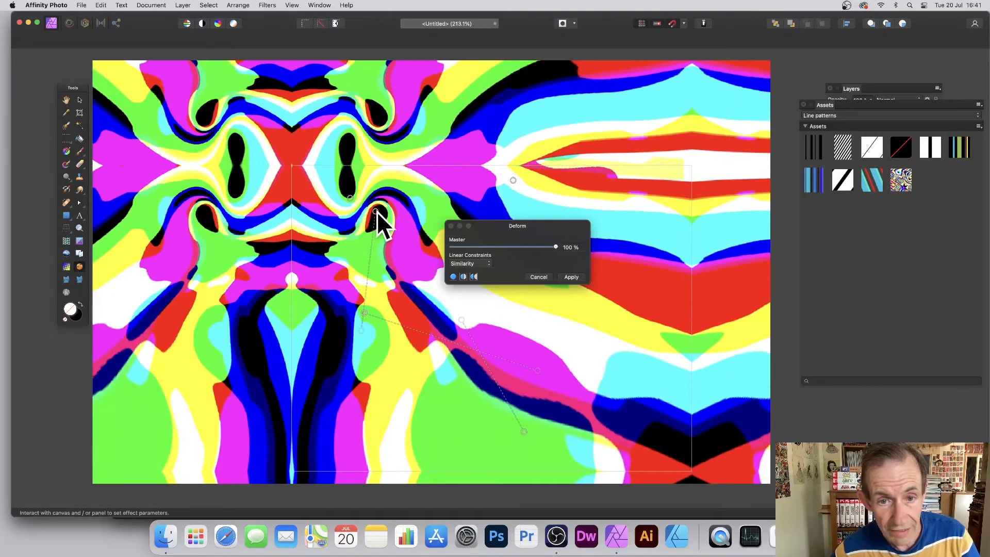
# Pull the upper-right control point outward, add another point in the centre, pull it downward and apply the deformation
pyautogui.moveTo(511, 176); pyautogui.dragTo(548, 159)
pyautogui.click(421, 304)
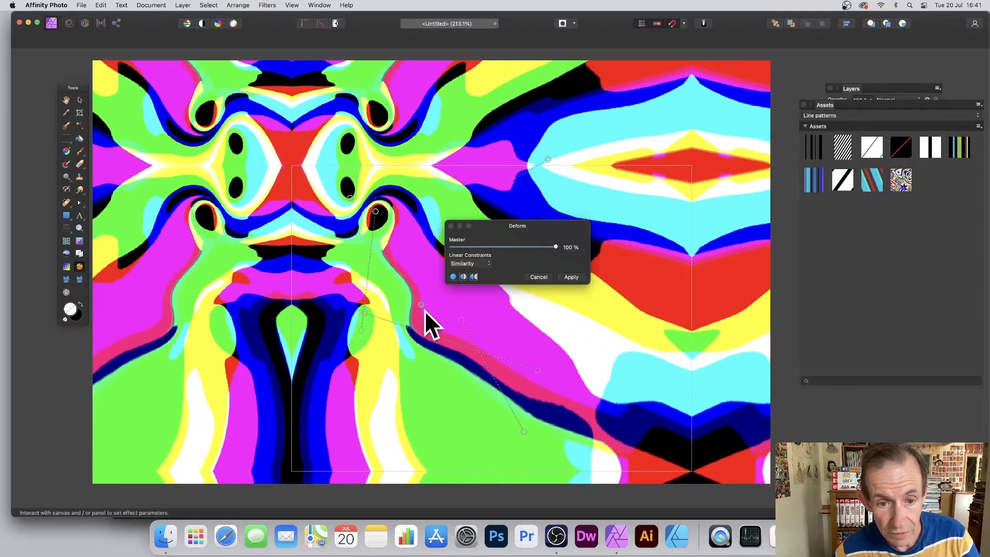
pyautogui.moveTo(421, 305); pyautogui.dragTo(398, 428)
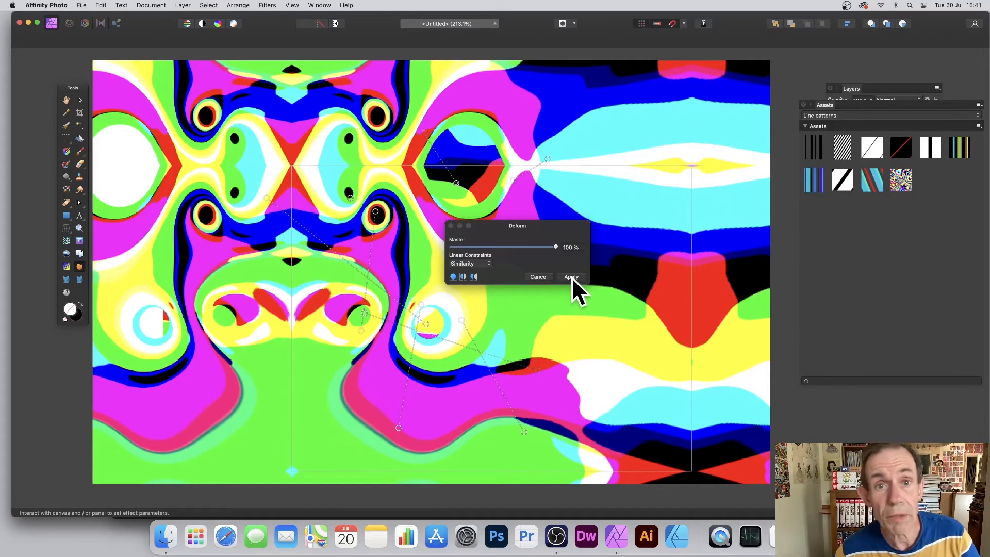
pyautogui.click(572, 277)
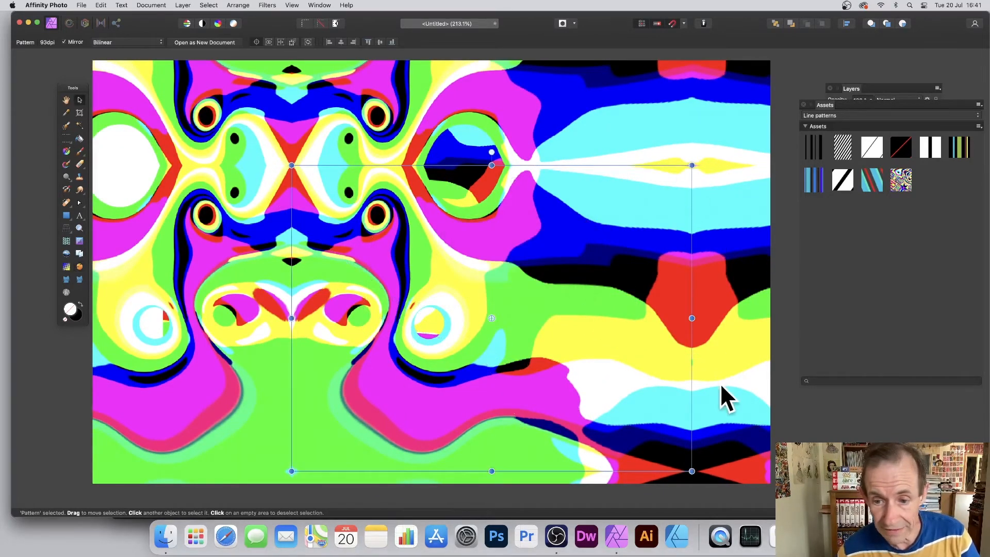
# Shrink and rotate the pattern tile diagonally to about 352 dpi and add the pattern layer to the Line patterns assets
pyautogui.moveTo(691, 165); pyautogui.dragTo(436, 432)
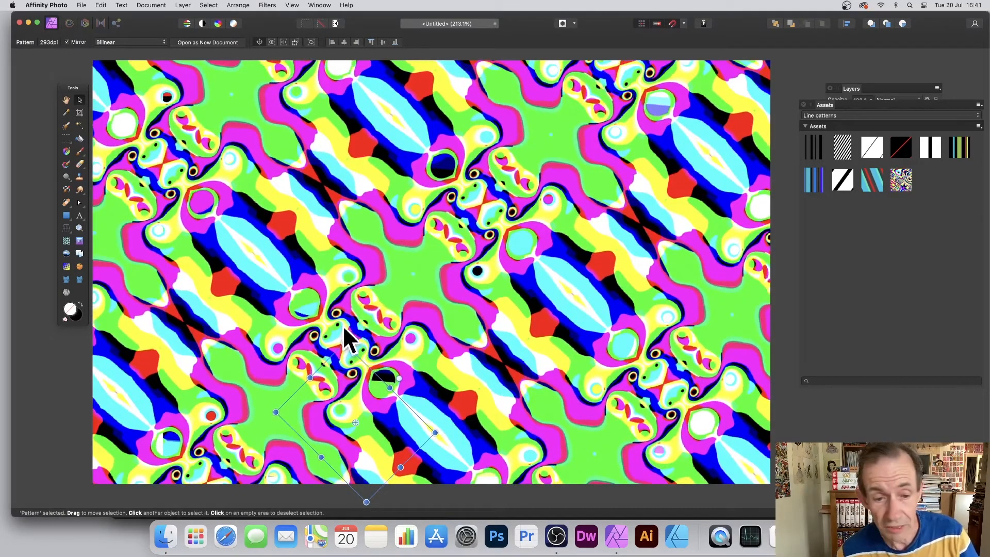
pyautogui.moveTo(345, 339); pyautogui.dragTo(348, 369)
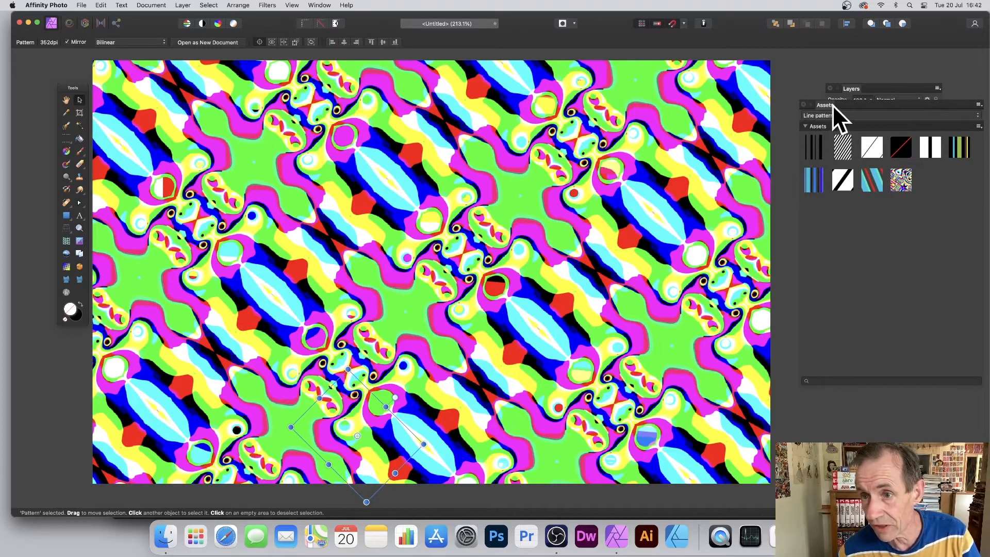
pyautogui.moveTo(832, 104); pyautogui.dragTo(544, 96)
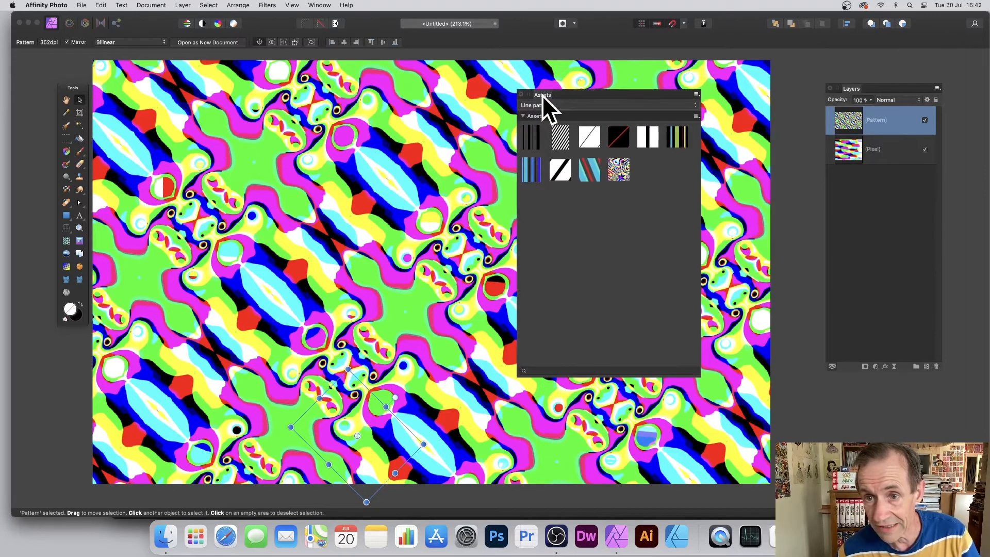
pyautogui.click(695, 117)
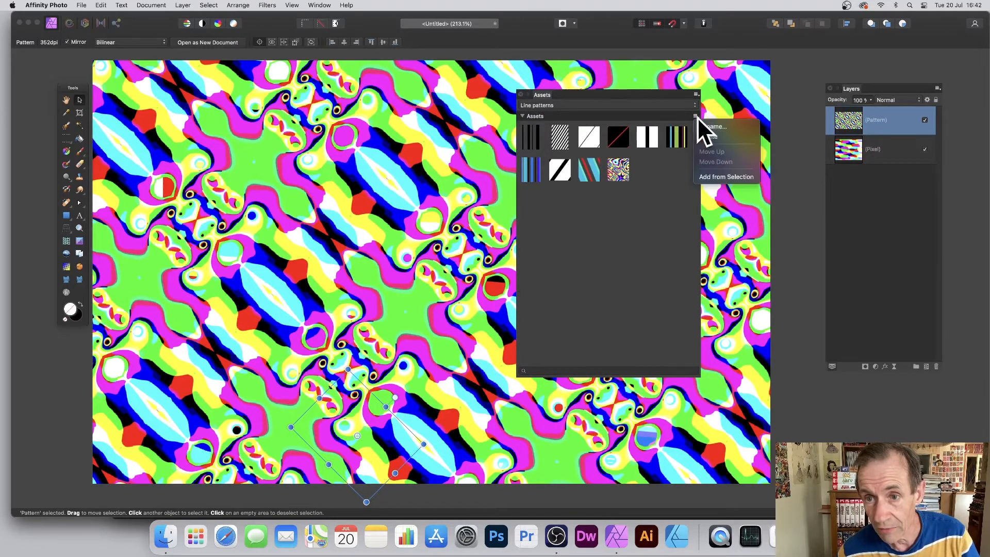
pyautogui.click(713, 176)
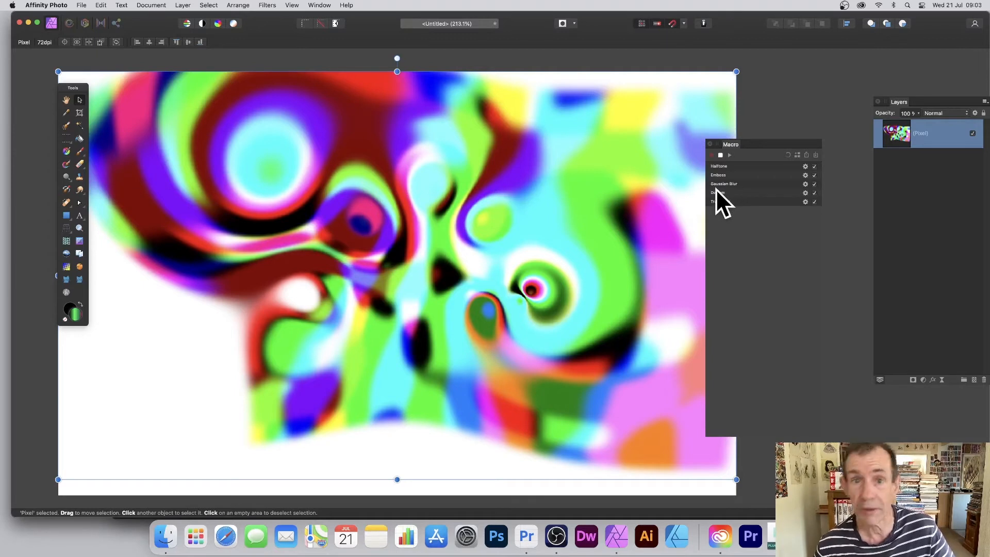
# Stop recording the Halftone, Emboss, Gaussian Blur, Deform and Transform macro and play it repeatedly on the pixel layer
pyautogui.click(720, 156)
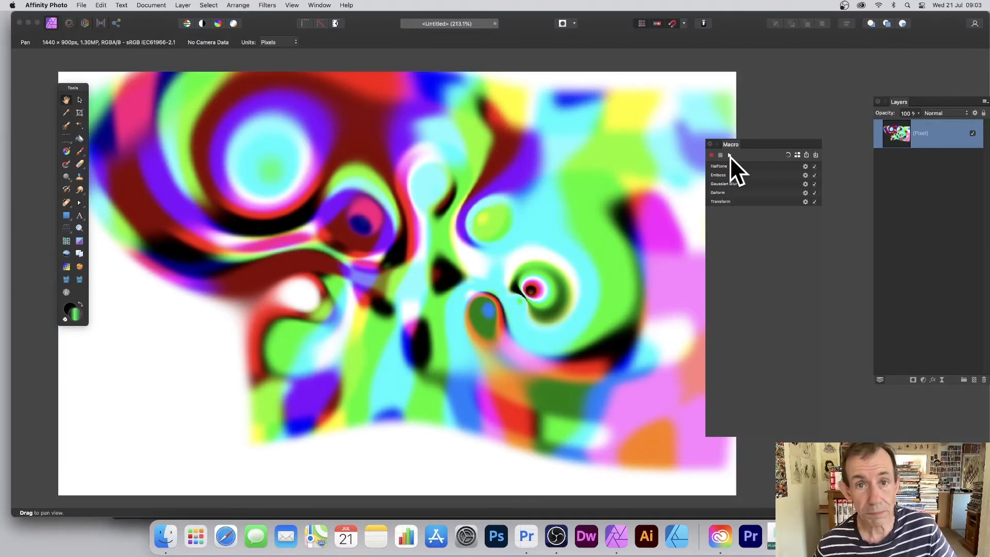
pyautogui.click(729, 155)
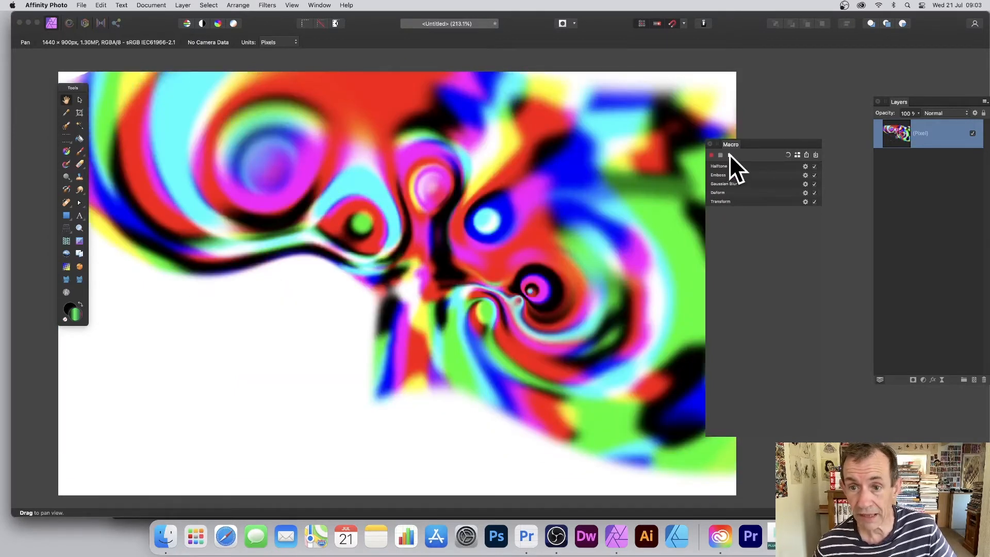
pyautogui.click(729, 155)
pyautogui.click(728, 154)
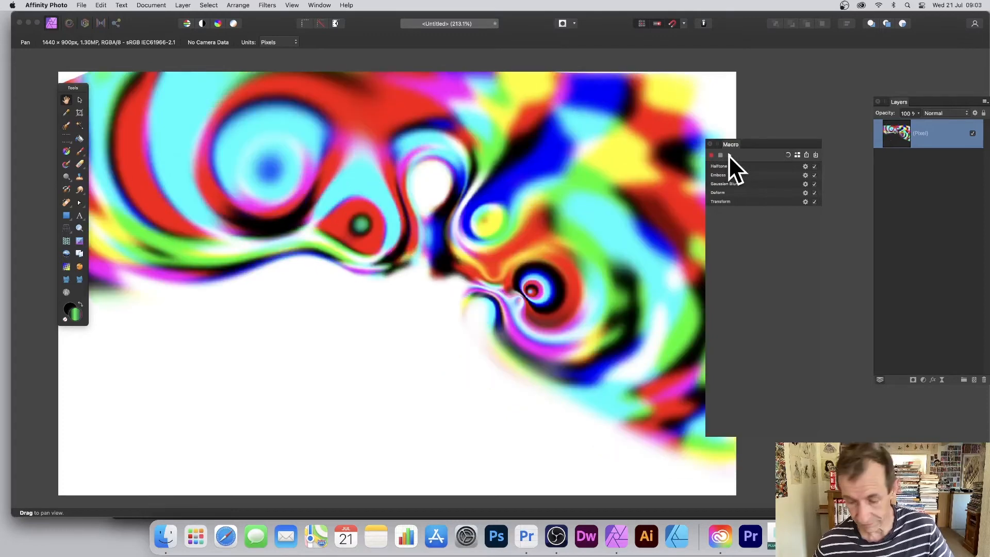
# Run the recorded macro repeatedly on a green-gradient donut shape and on a multicolour-gradient ellipse
pyautogui.click(729, 154)
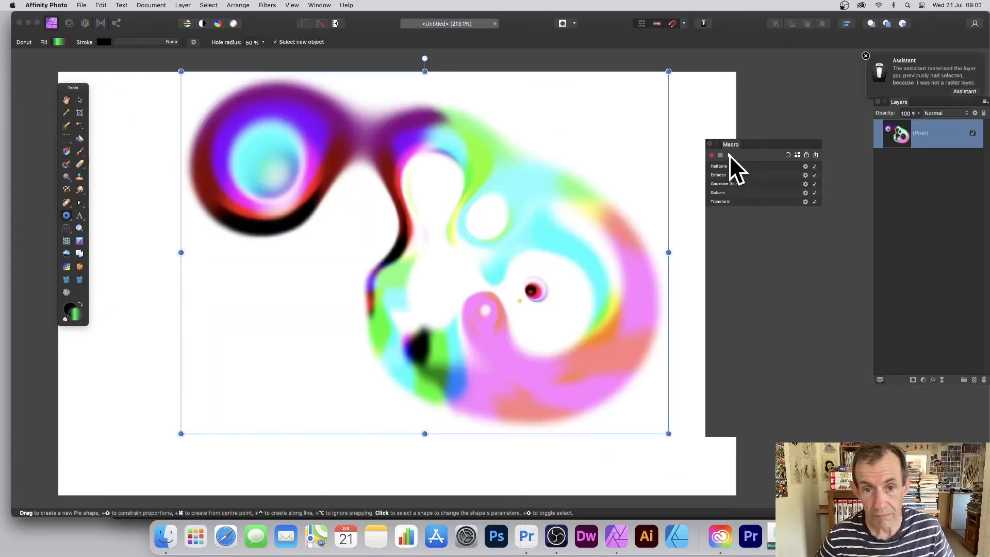
pyautogui.click(729, 155)
pyautogui.click(729, 155)
pyautogui.click(729, 154)
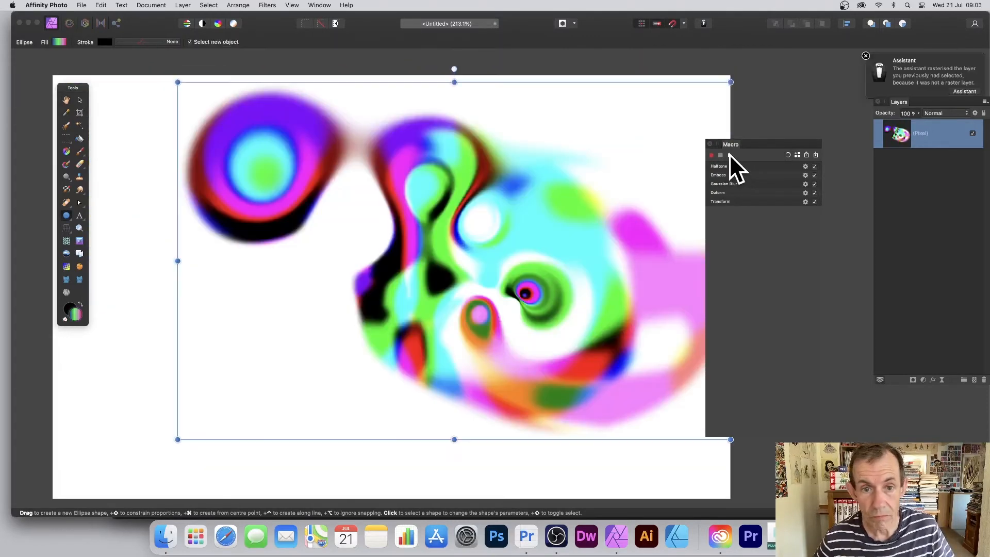
pyautogui.click(729, 154)
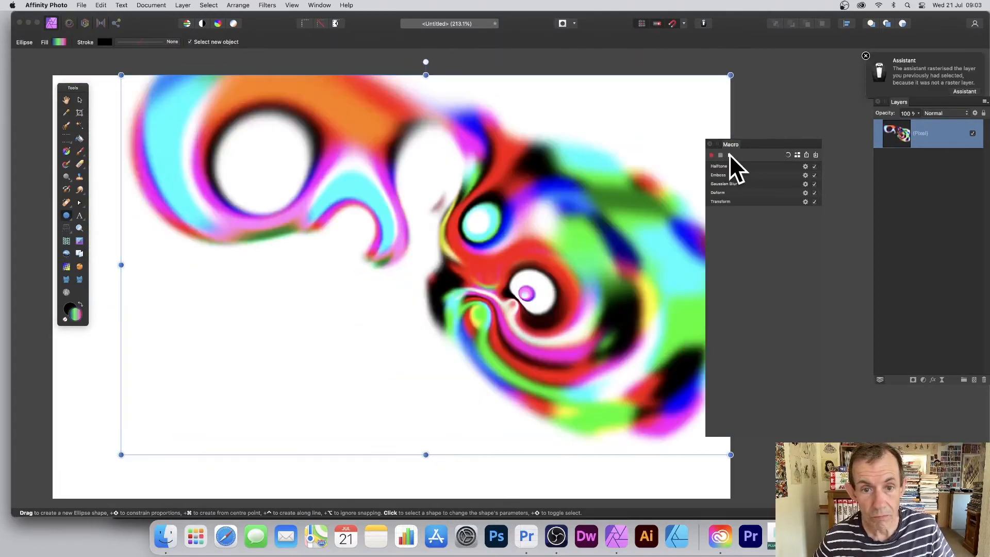